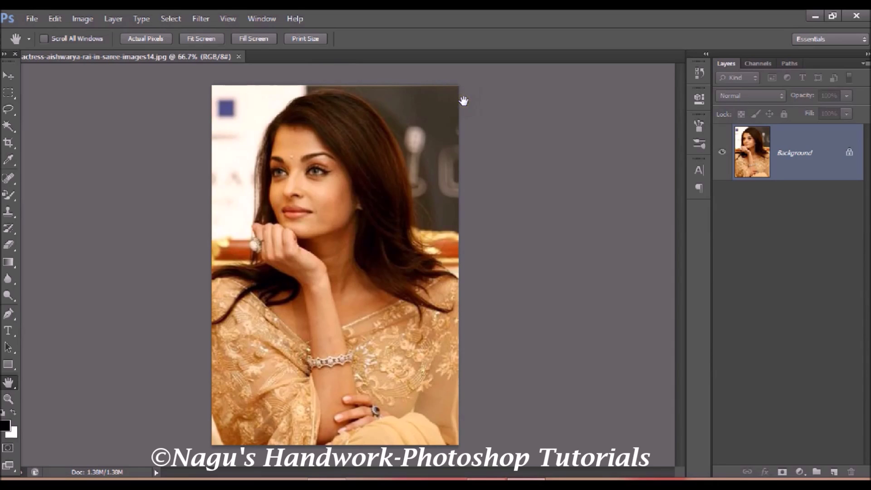
Activate the Crop tool and reveal the crop ratio preset list
click(9, 142)
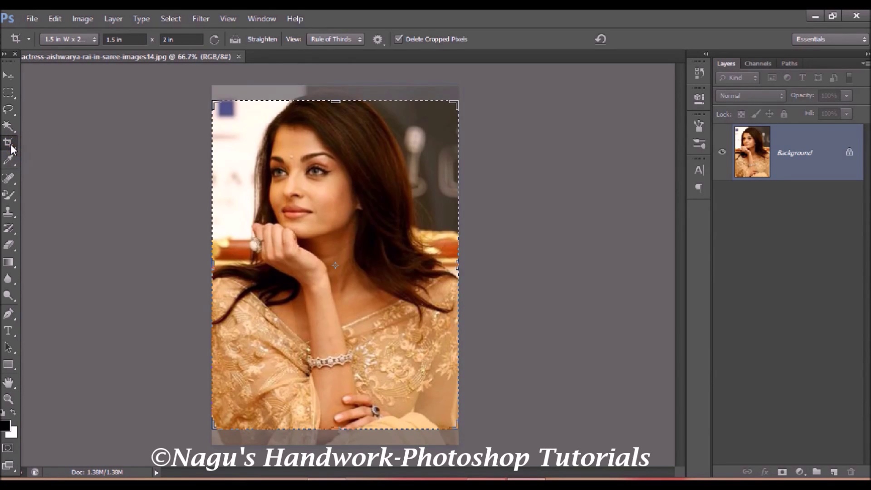
click(91, 39)
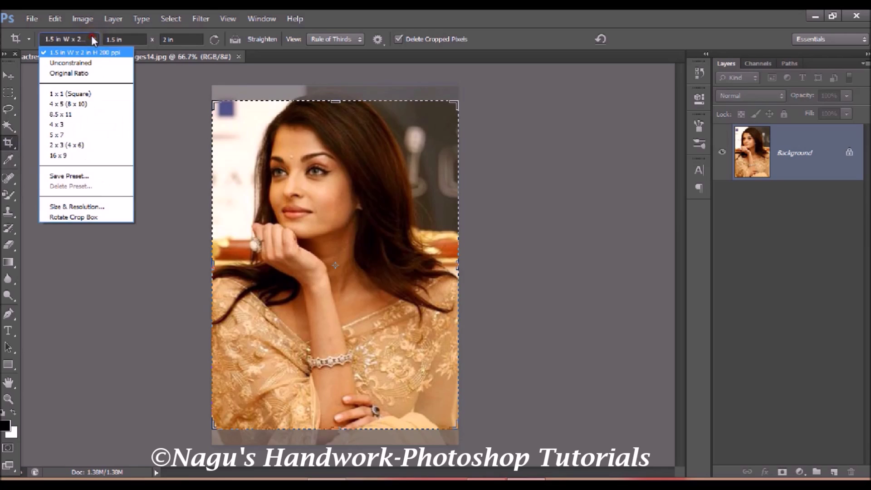
Define a Size & Resolution crop from Front Image: 1.5 × 2 inches at 200 ppi
click(81, 208)
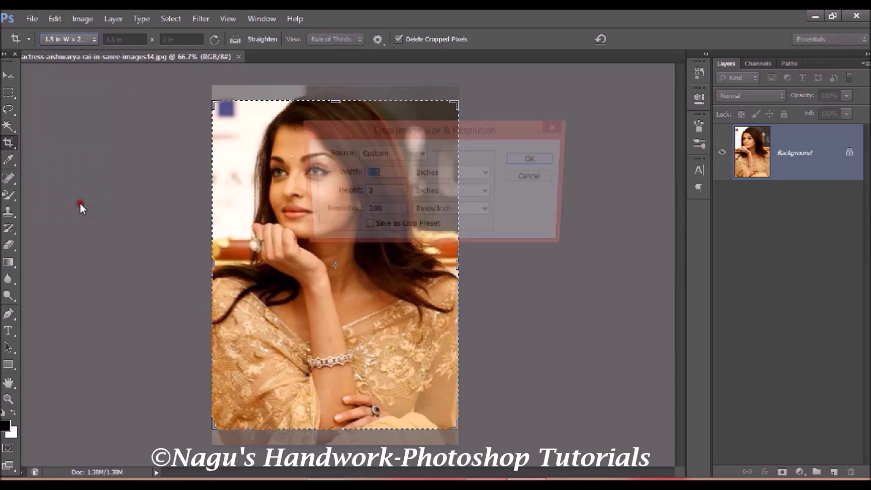
click(425, 147)
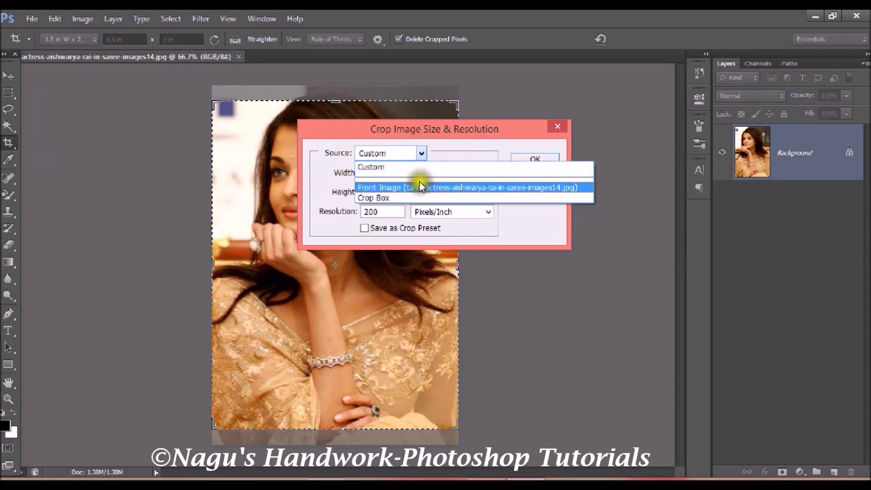
click(420, 188)
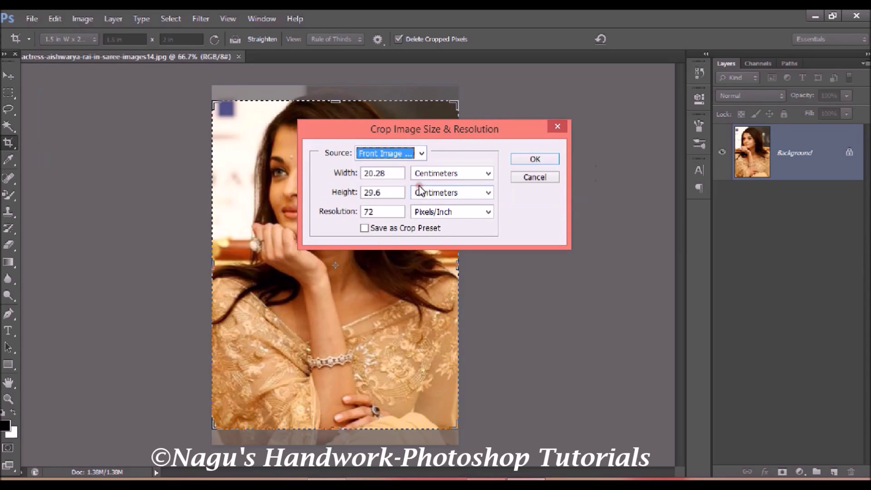
click(394, 175)
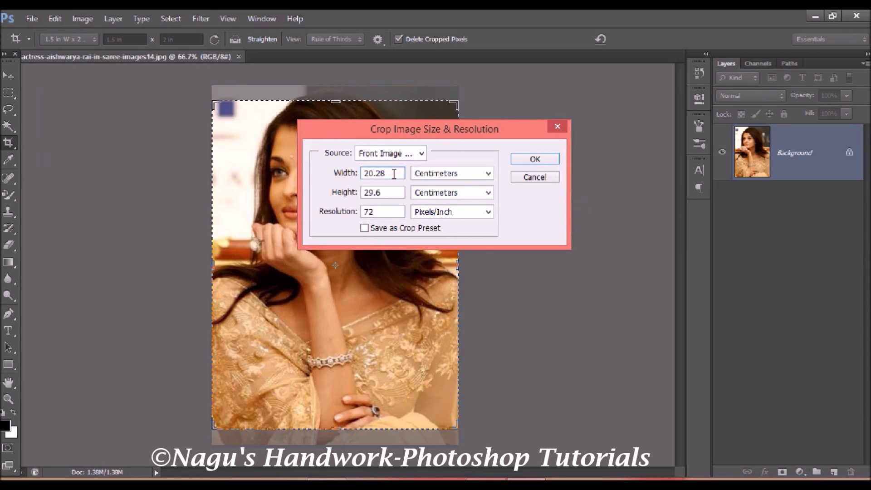
key(BackSpace)
key(BackSpace)
key(BackSpace)
key(BackSpace)
key(BackSpace)
text(1.)
text(5)
key(Tab)
key(Up)
key(Tab)
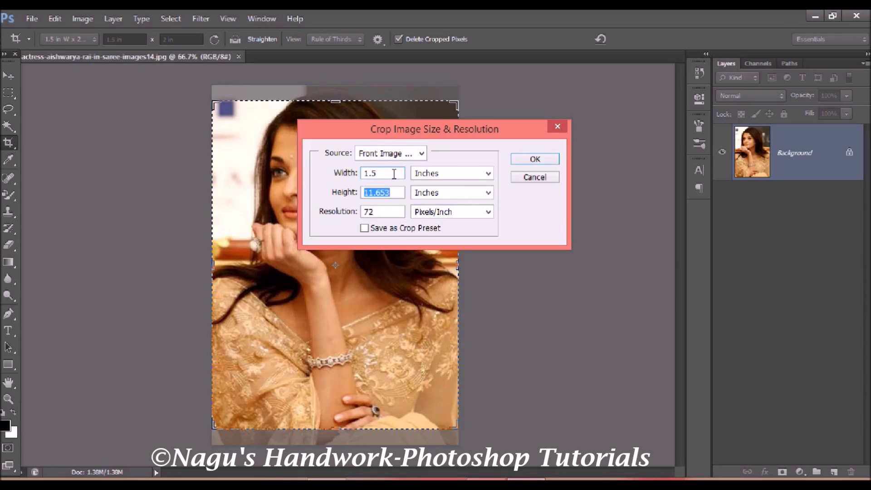
text(2)
key(Tab)
key(Tab)
text(200)
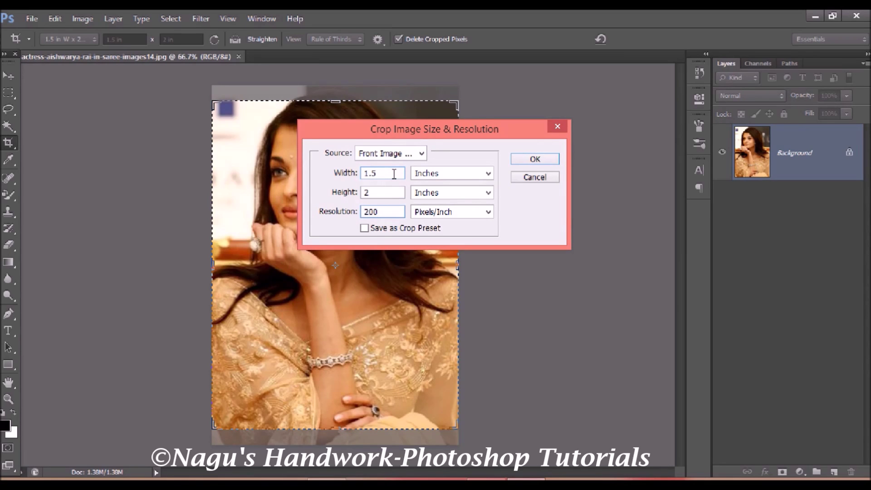
click(535, 160)
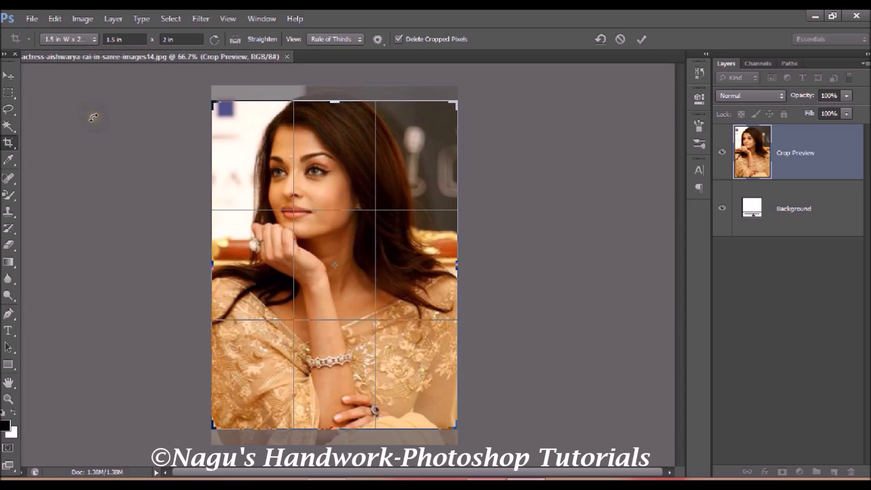
Nudge the portrait down then up within the 1.5 × 2 inch frame and commit the crop
click(263, 108)
drag(263, 108, 262, 110)
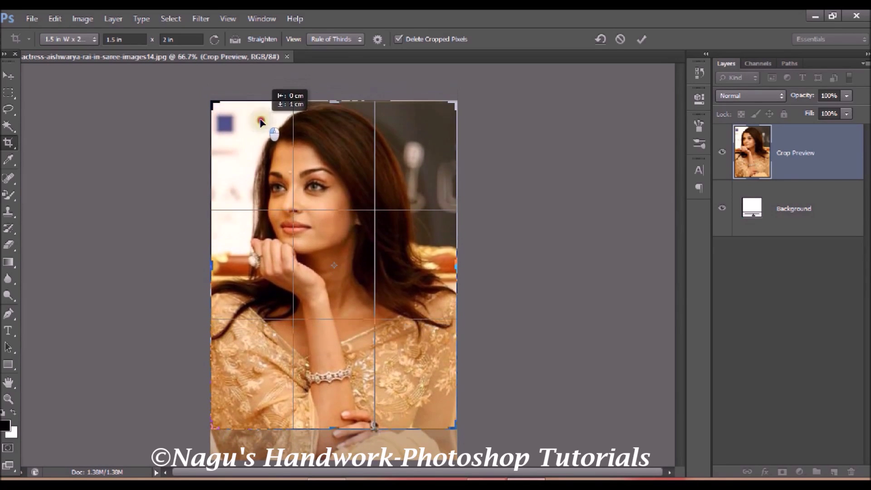
drag(261, 111, 261, 123)
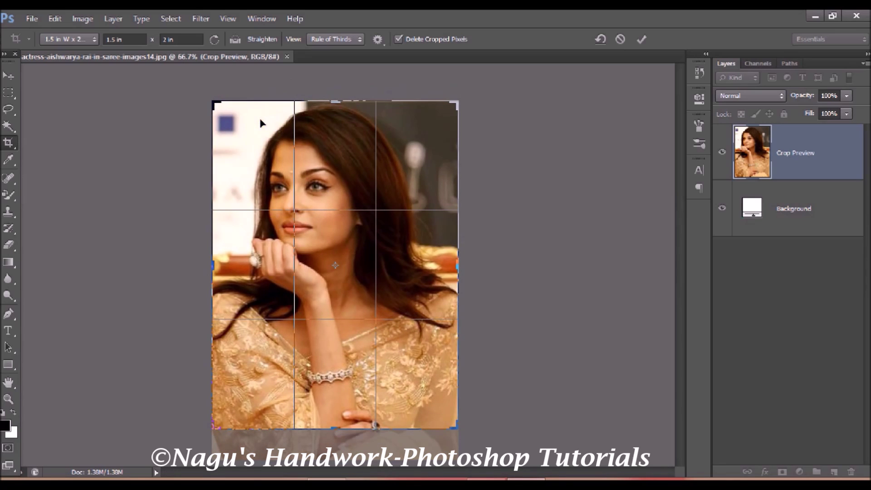
click(246, 131)
drag(245, 126, 247, 132)
click(615, 78)
click(639, 41)
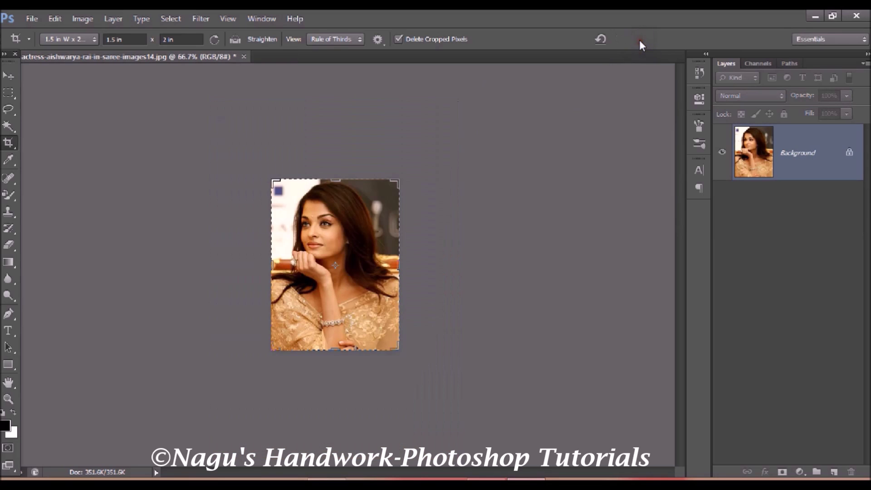
Pan to the cropped portrait and convert the Background into a regular Layer 0
click(8, 383)
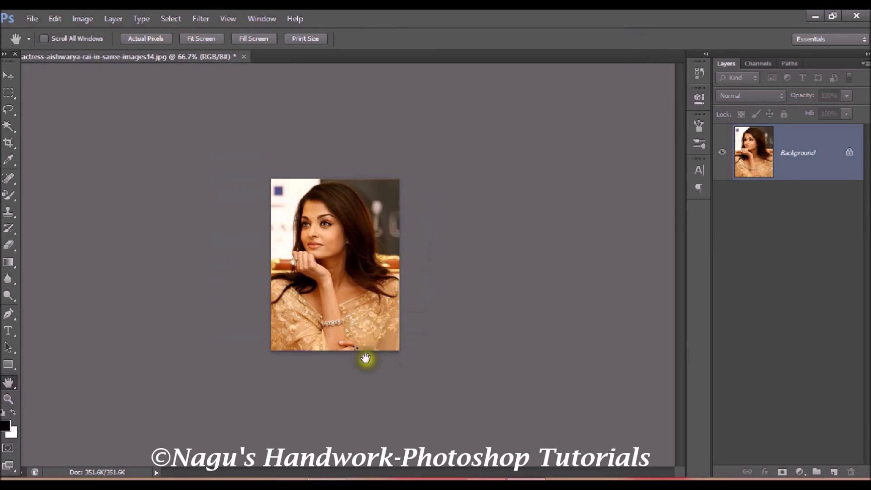
click(256, 356)
mouse_move(256, 357)
mouse_down()
mouse_move(346, 158)
mouse_move(444, 294)
mouse_up()
key(c)
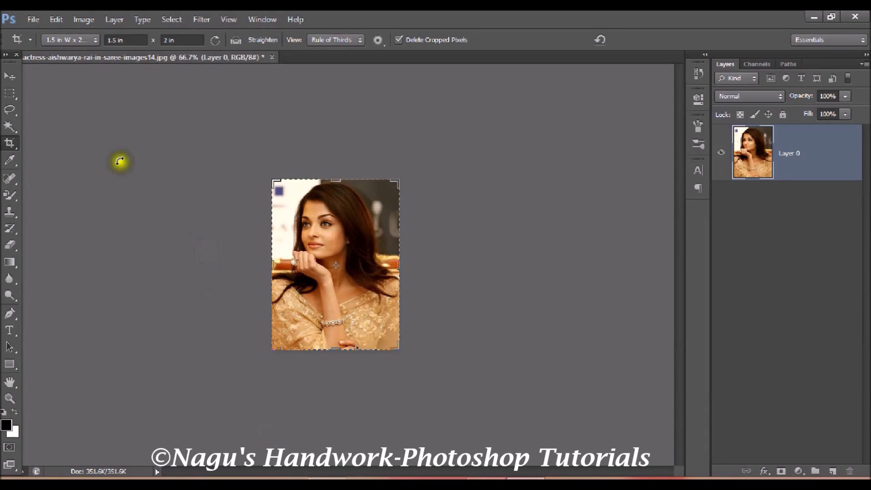
Set up a 10 px stroke located Inside via Edit > Stroke
click(50, 15)
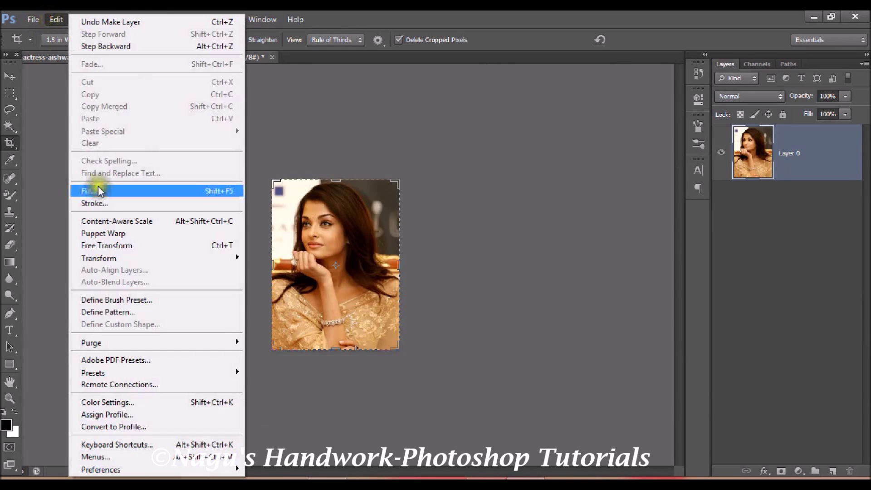
click(99, 199)
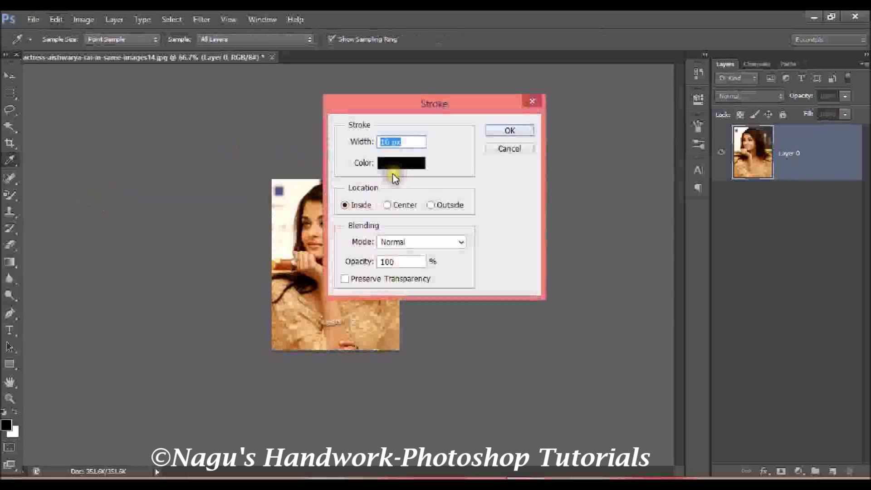
click(410, 139)
click(368, 194)
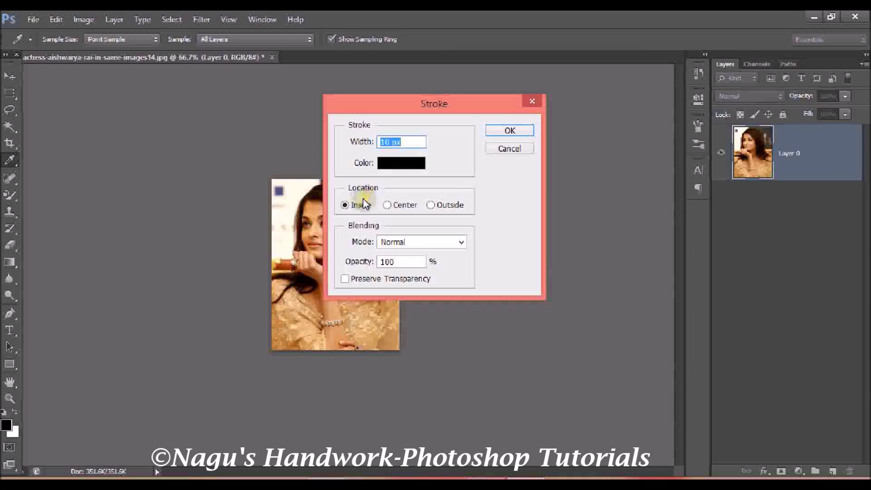
click(381, 165)
Pick near-white faf6f6 as the stroke colour and apply the border to the portrait
click(404, 161)
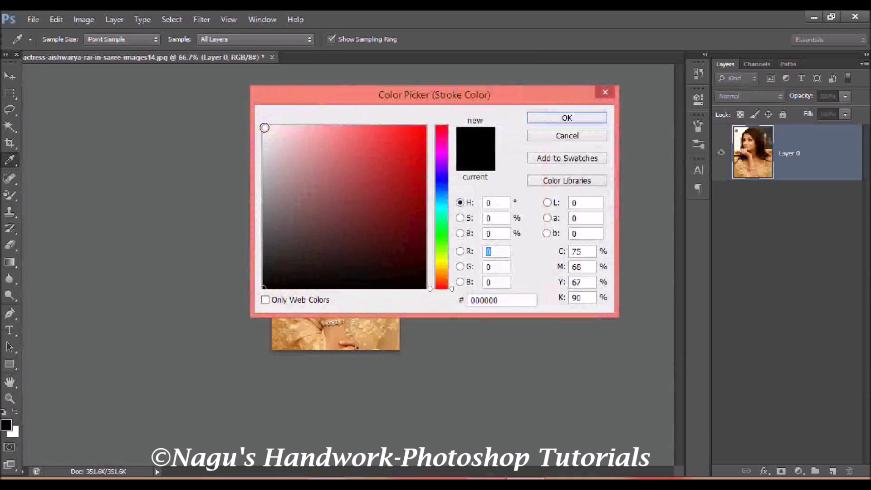
click(265, 128)
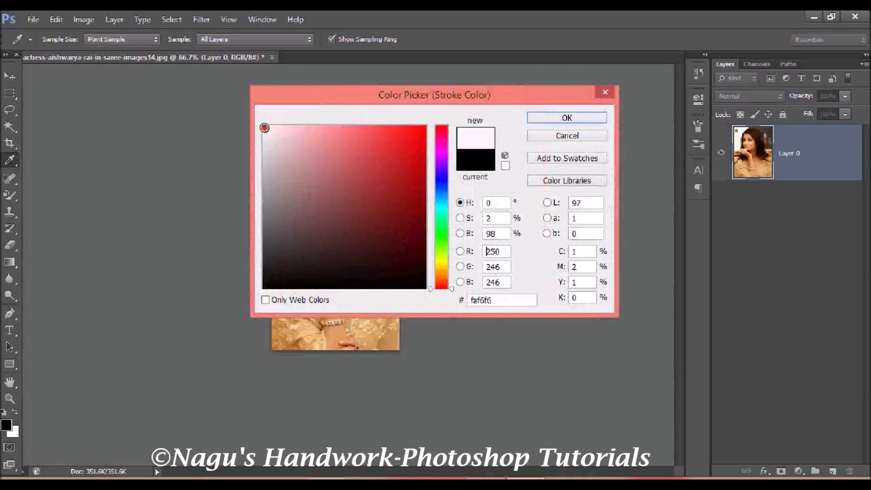
click(560, 117)
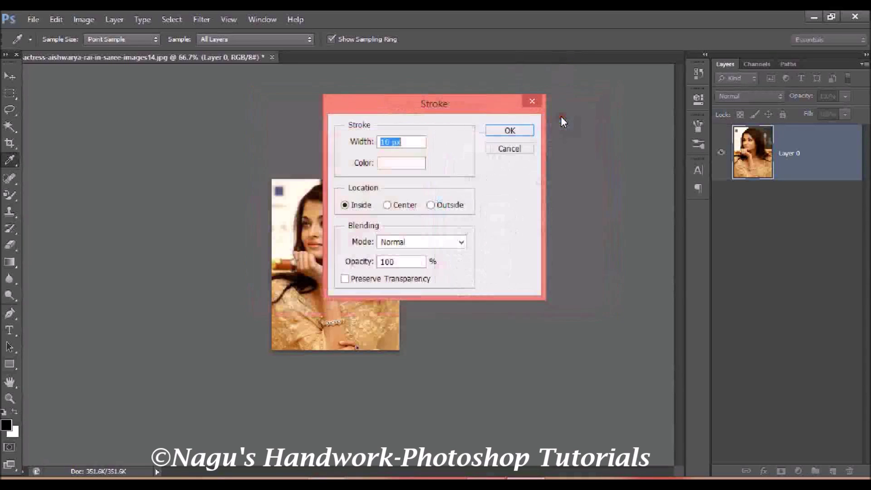
click(502, 130)
key(c)
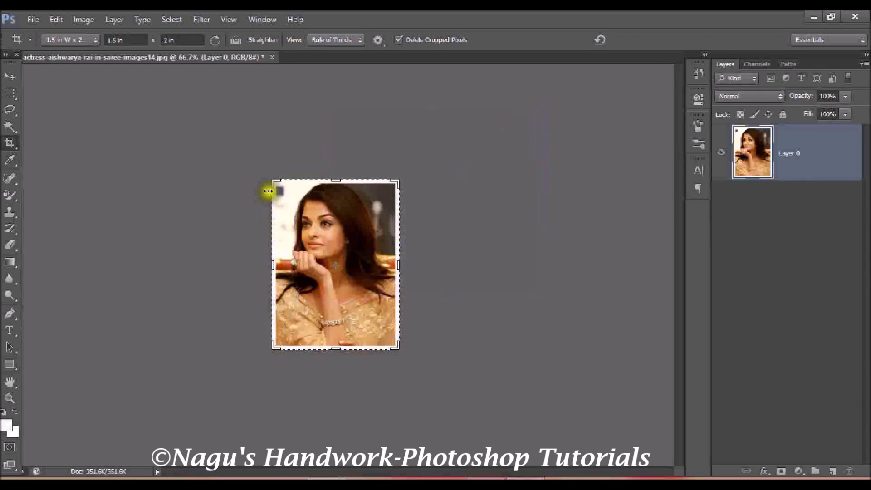
click(10, 383)
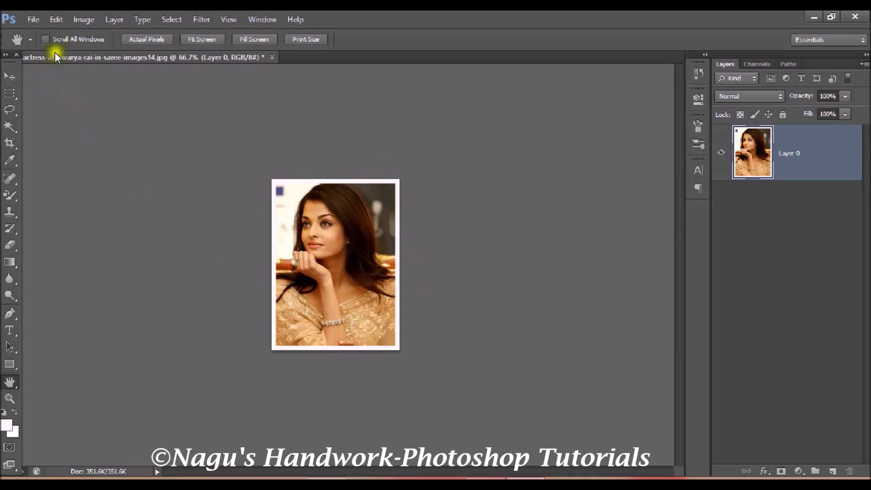
Define the bordered portrait as a pattern named 'Passport size photo'
click(55, 20)
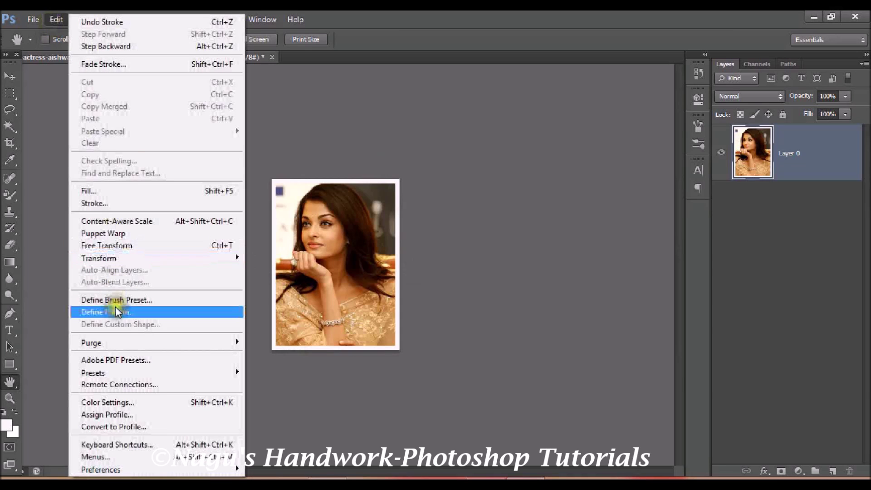
click(115, 310)
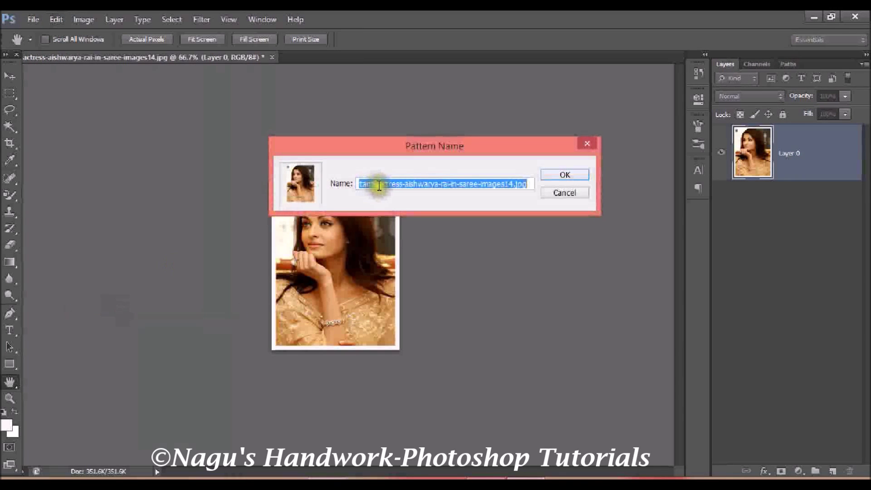
key(BackSpace)
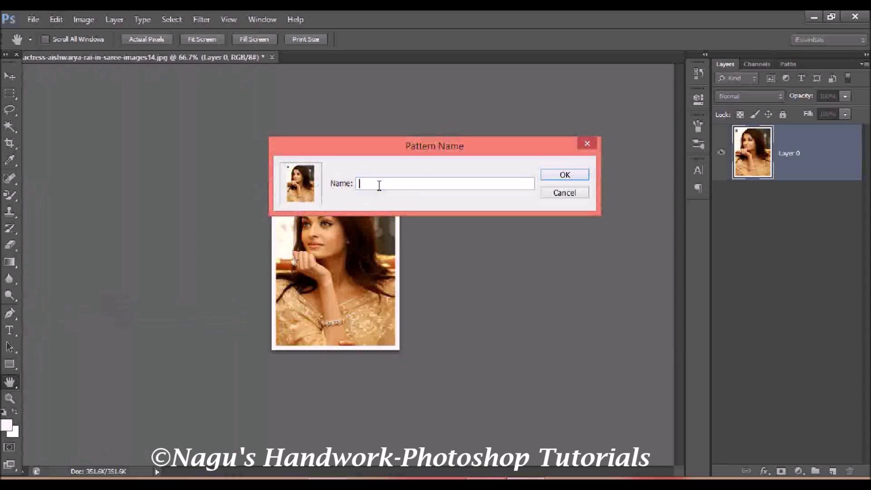
text(Pas)
text(sport si)
text(ze p)
text(hoto)
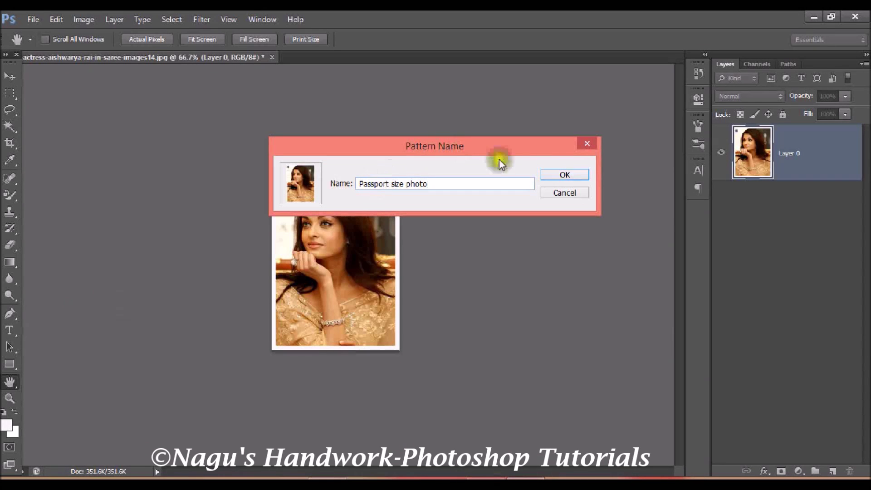
click(551, 174)
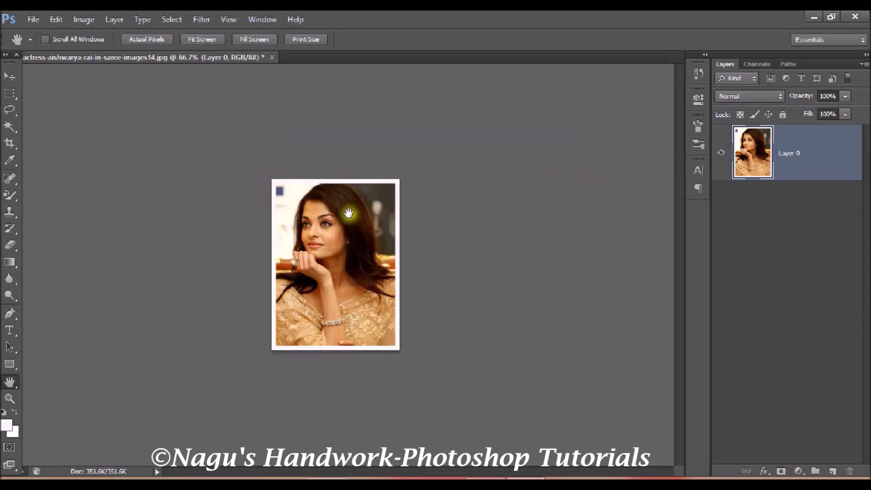
Create a white 1200 × 800 px, 200 ppi document named 'Passport sized photo'
right_click(317, 60)
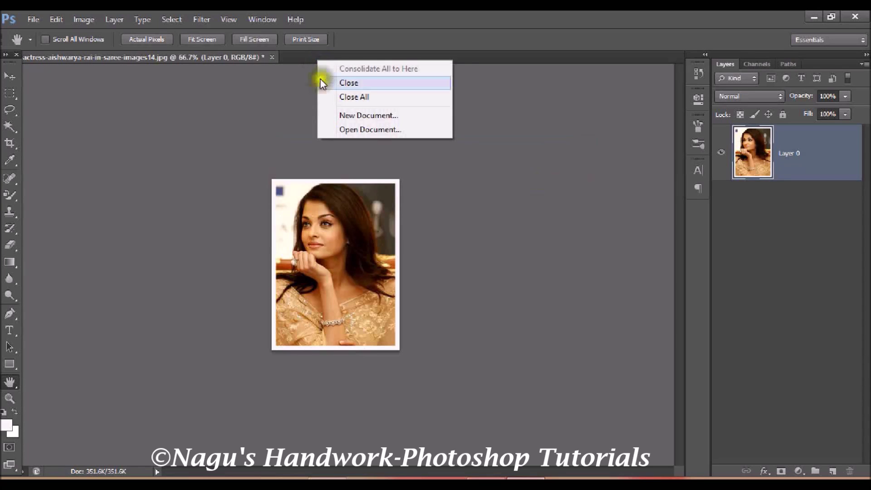
click(368, 115)
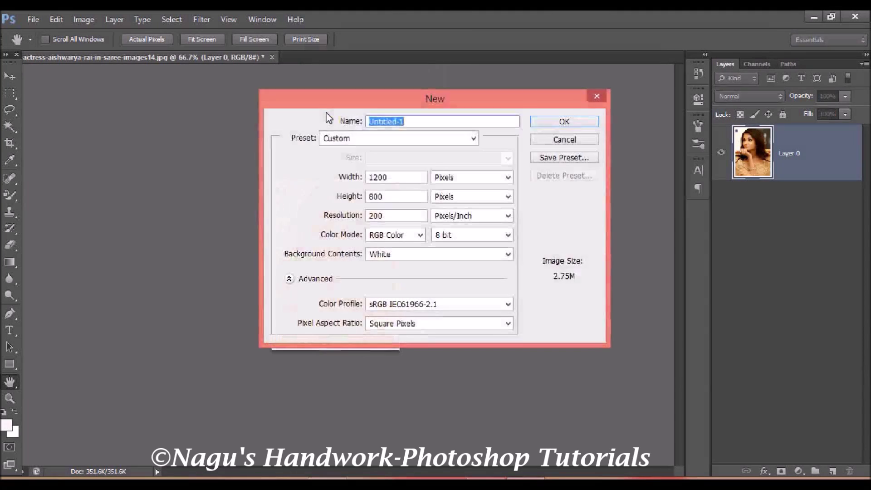
text(Pa)
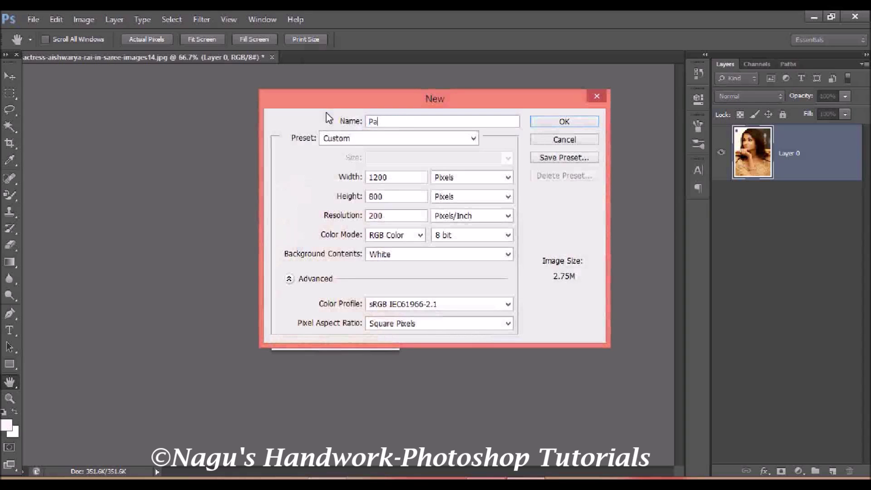
text(ssport )
text(sized ph)
text(oto)
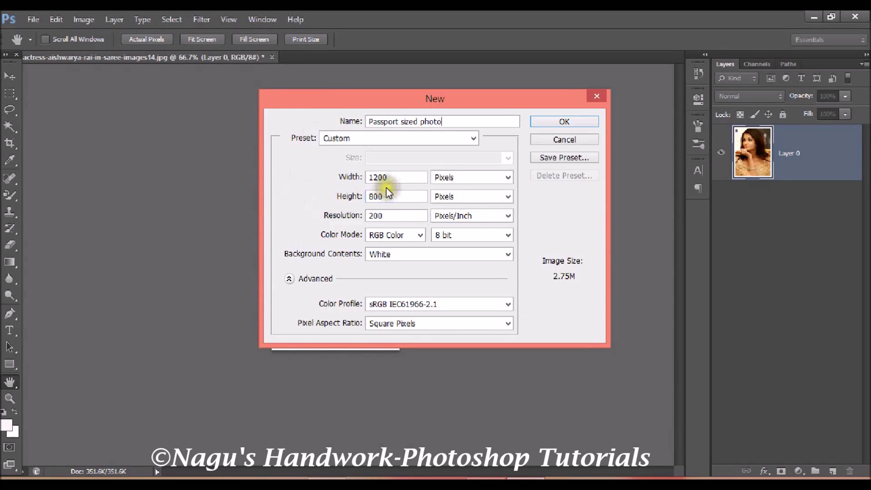
click(401, 177)
click(400, 195)
click(399, 216)
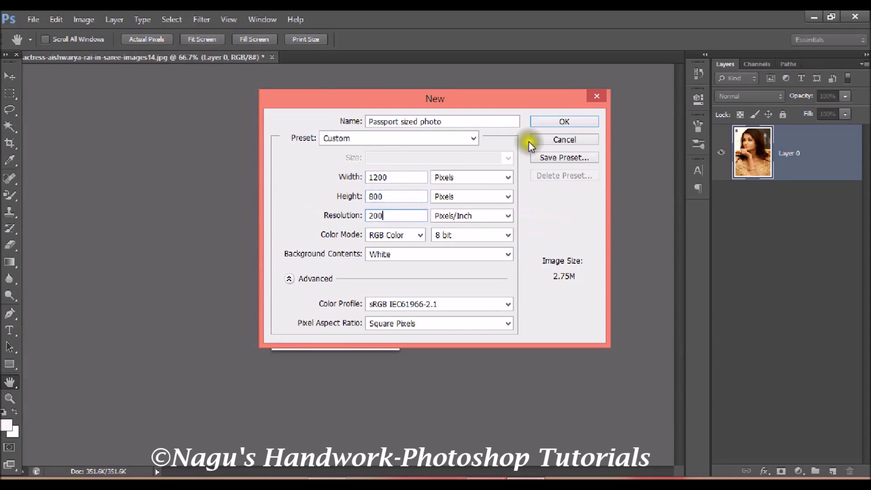
click(549, 122)
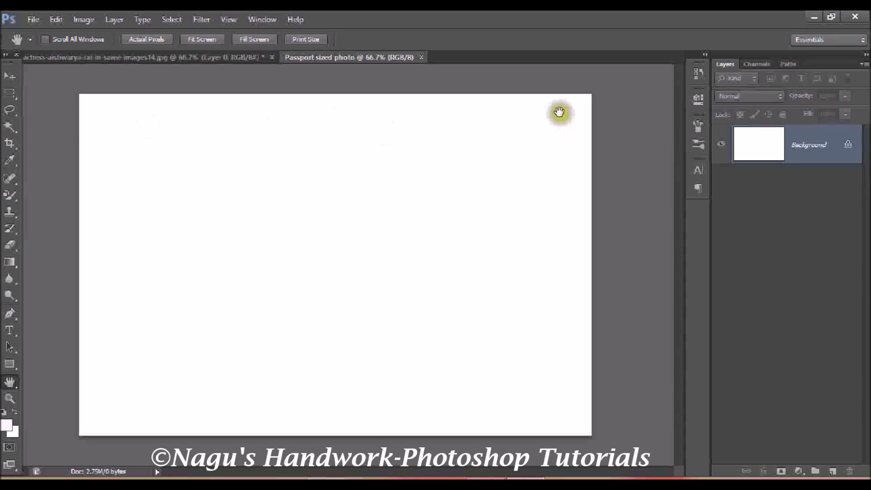
Glance back at the portrait, then return to the new blank document
click(239, 57)
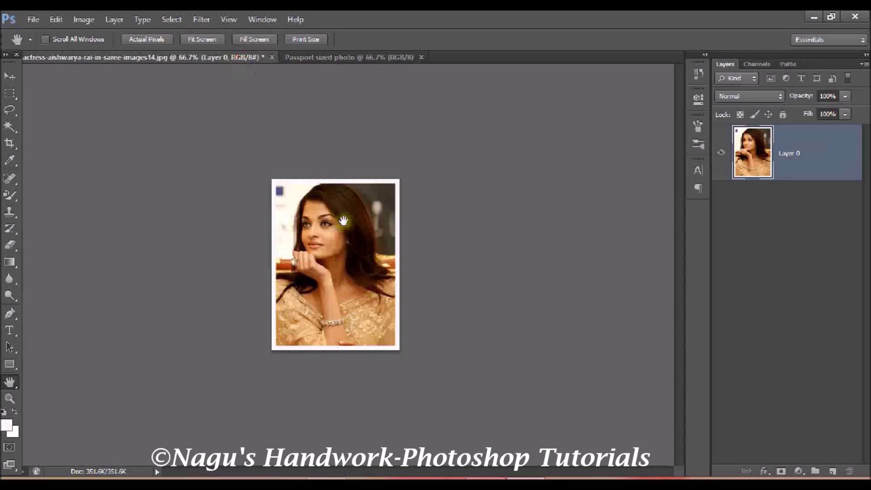
click(355, 61)
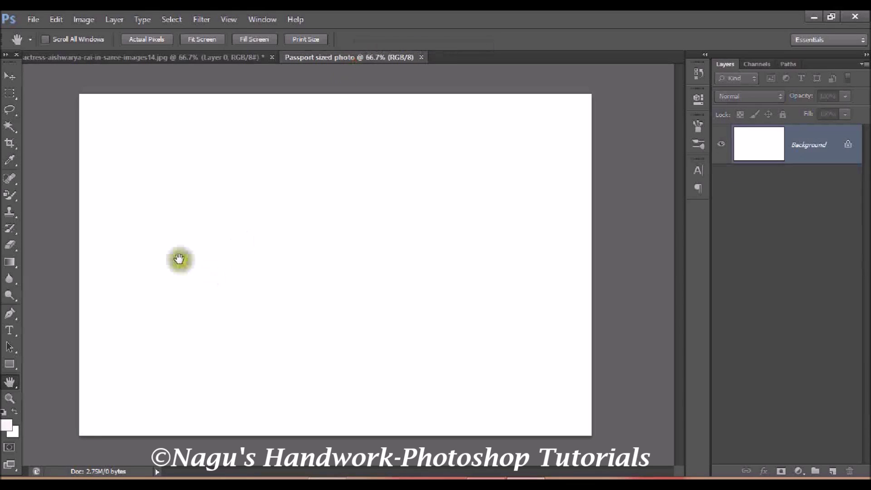
Set the Fill source to Pattern and reveal the saved pattern list
click(54, 20)
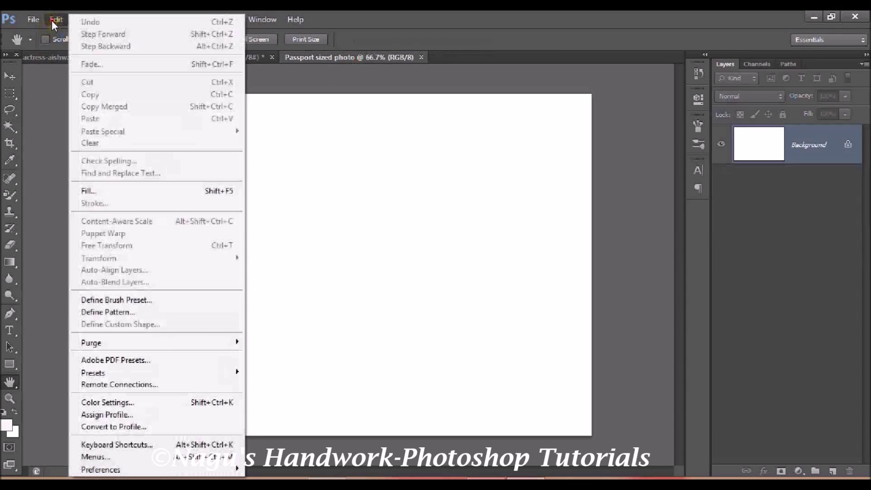
click(88, 192)
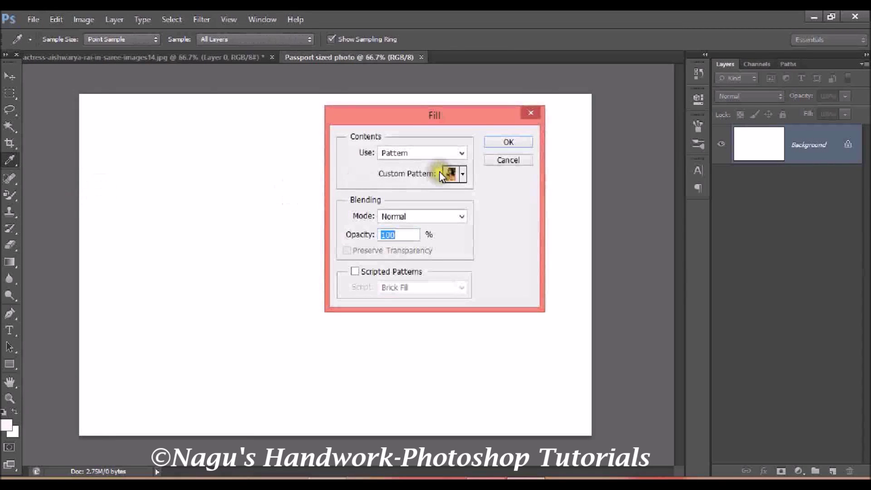
click(462, 153)
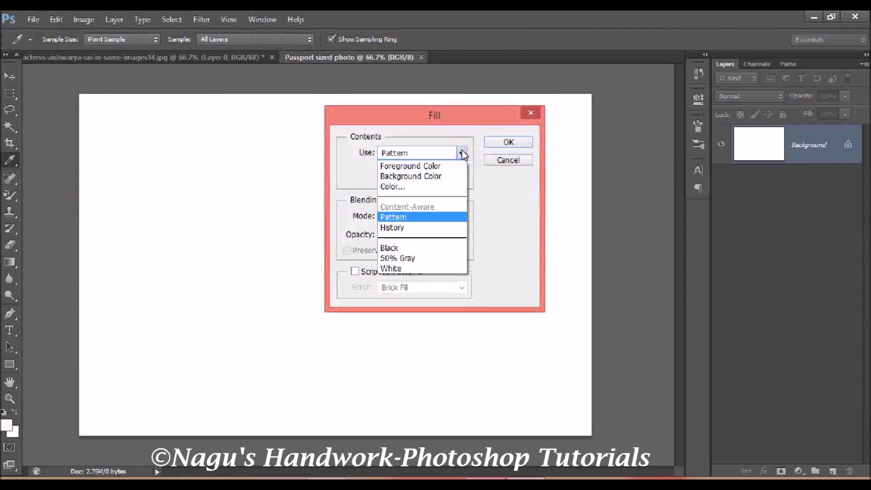
click(461, 152)
click(462, 174)
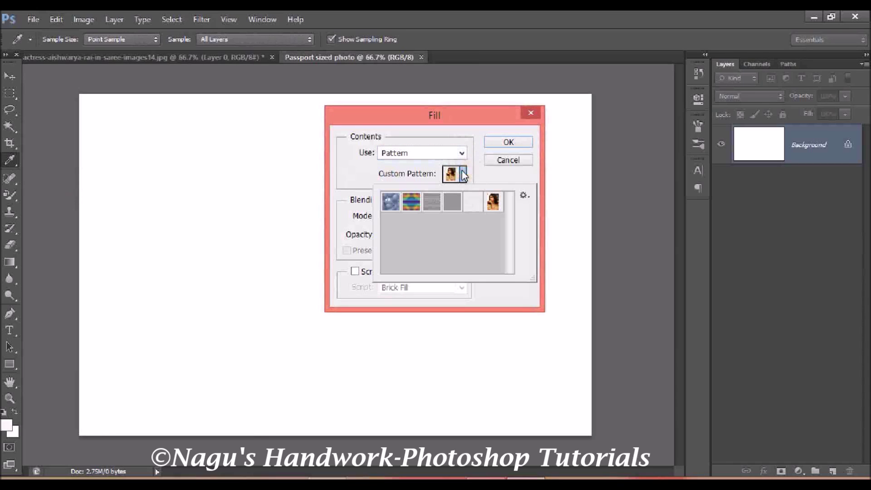
Fill the document with the Passport size photo pattern, giving eight bordered portraits
click(492, 205)
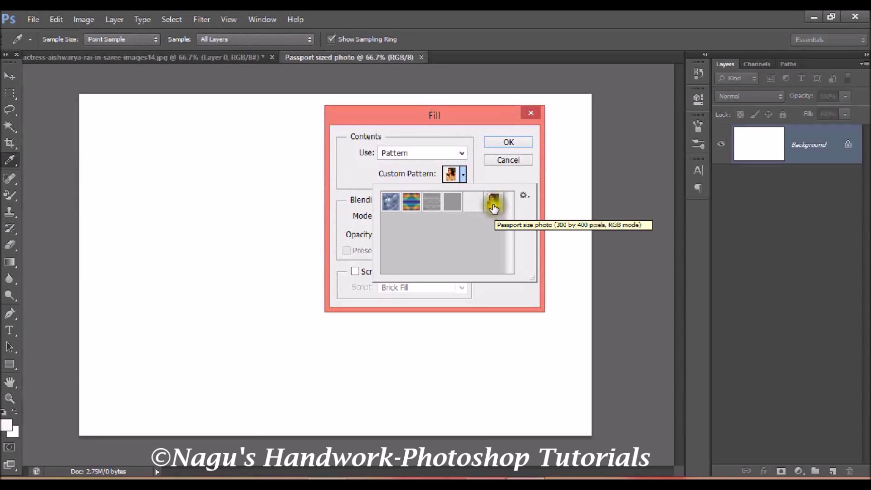
click(492, 206)
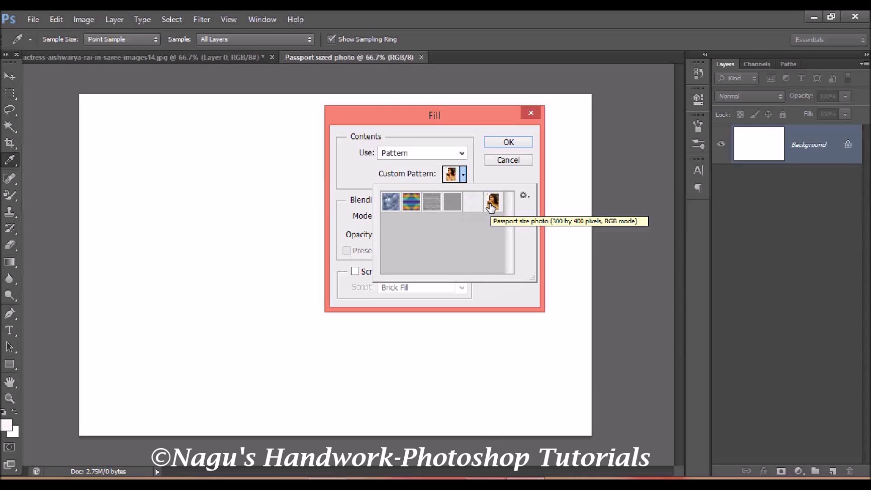
click(492, 205)
click(507, 144)
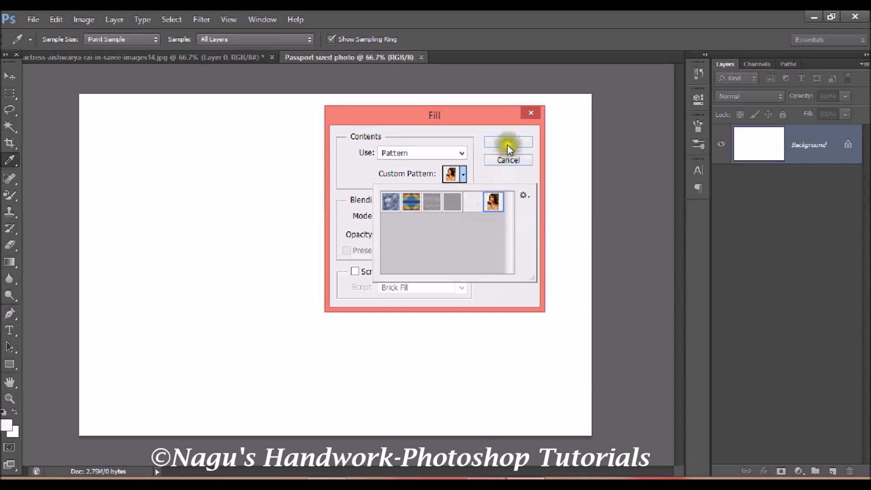
click(508, 144)
key(h)
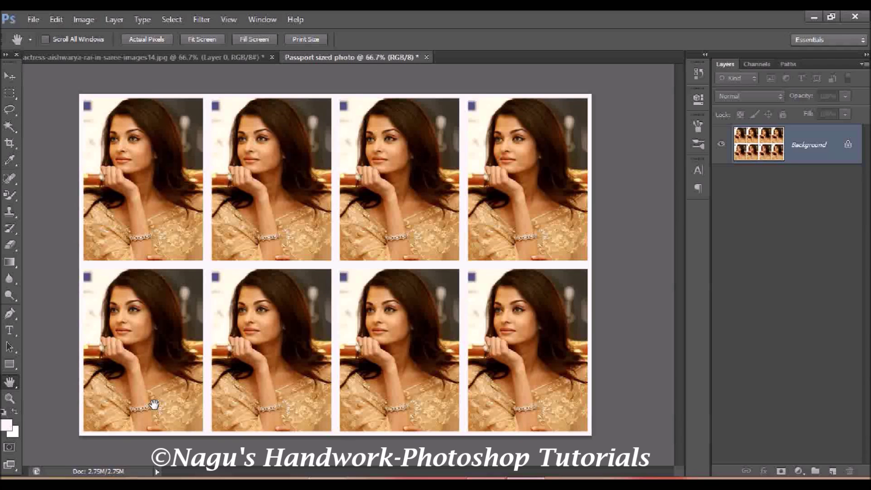
click(129, 407)
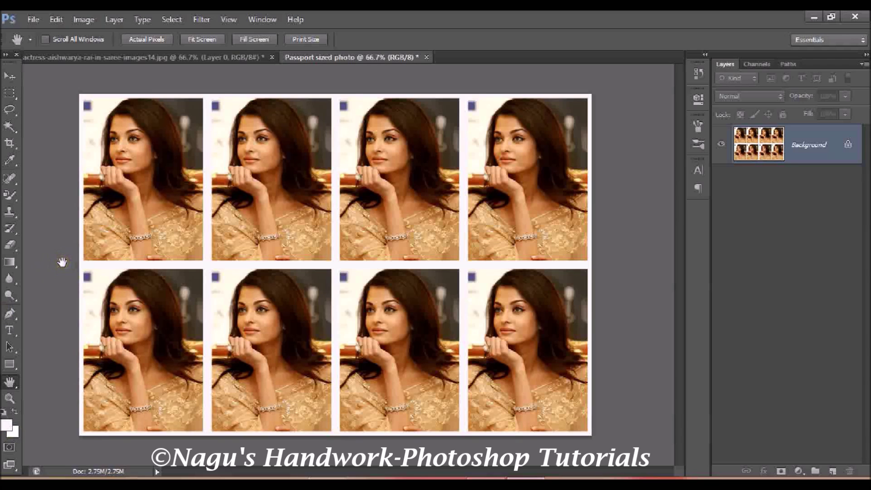